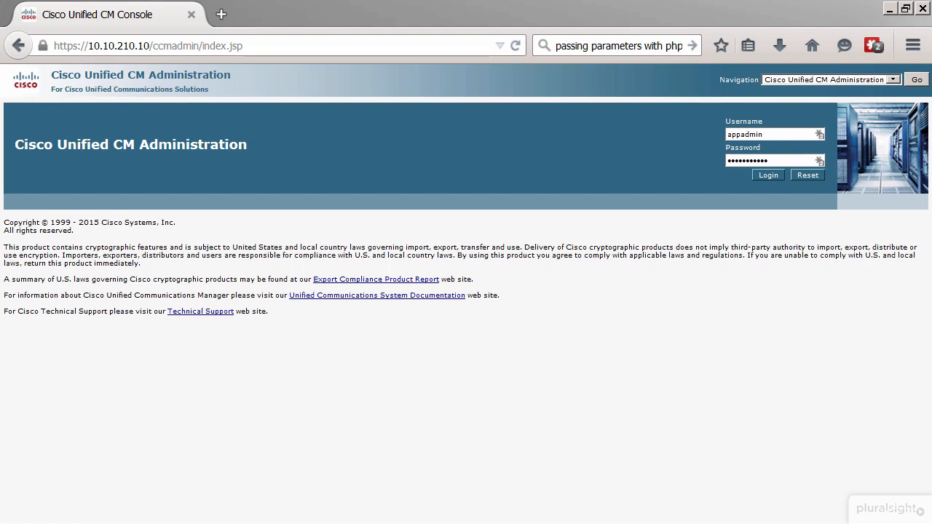
Log in to Cisco Unified CM Administration and list all SIP trunk security profiles
click(775, 172)
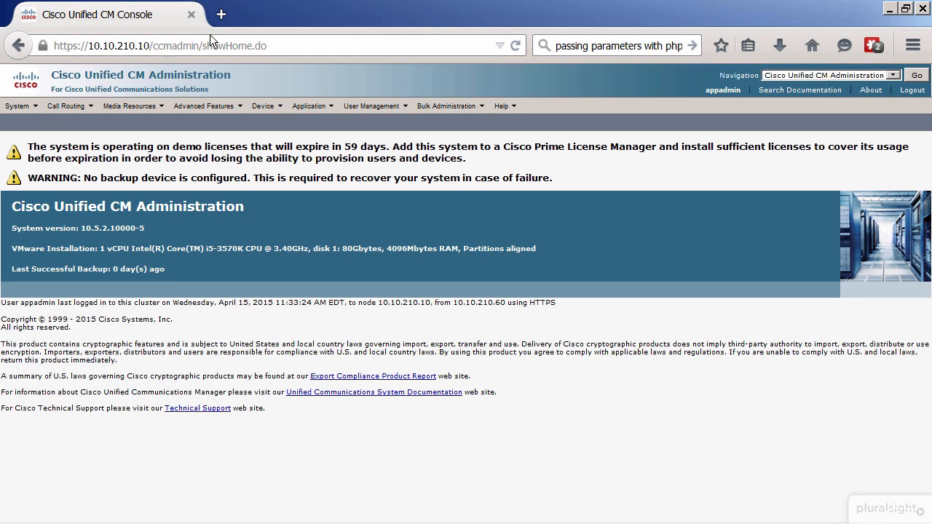
mouse_move(21, 105)
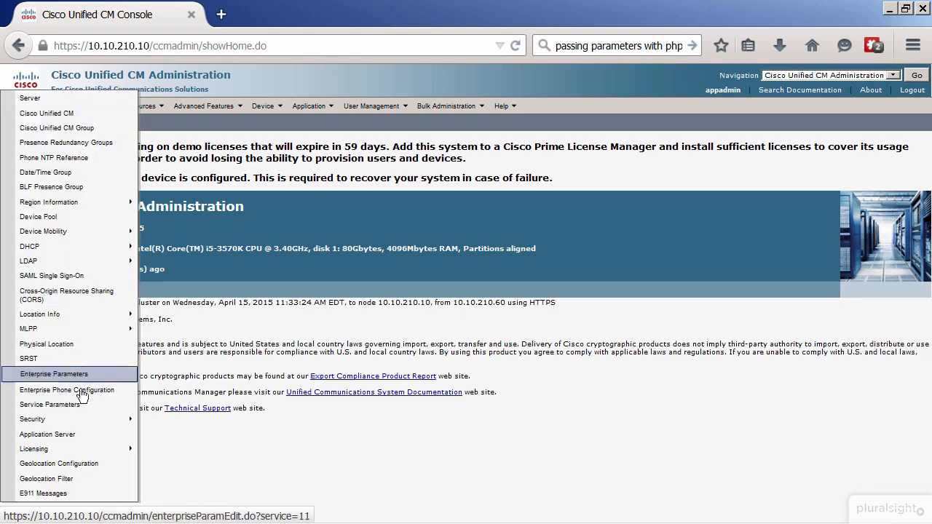
mouse_move(82, 424)
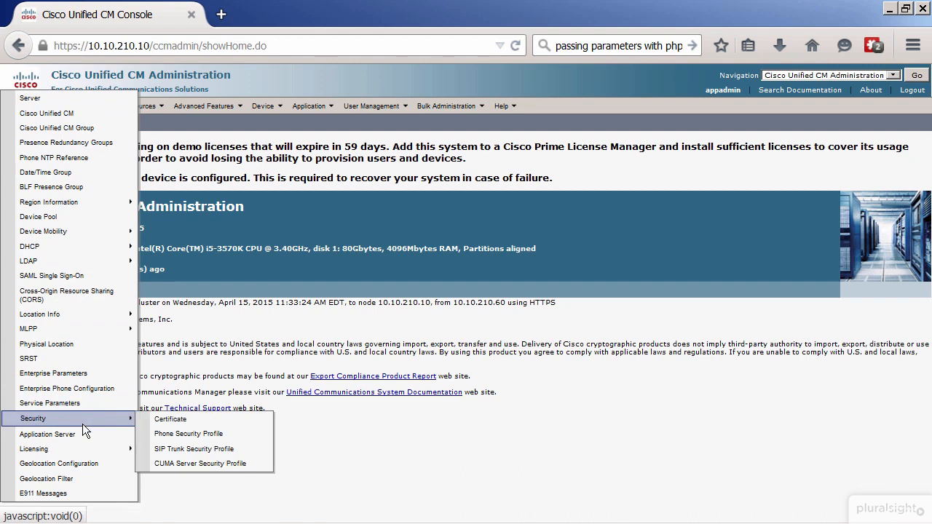
click(251, 449)
click(386, 189)
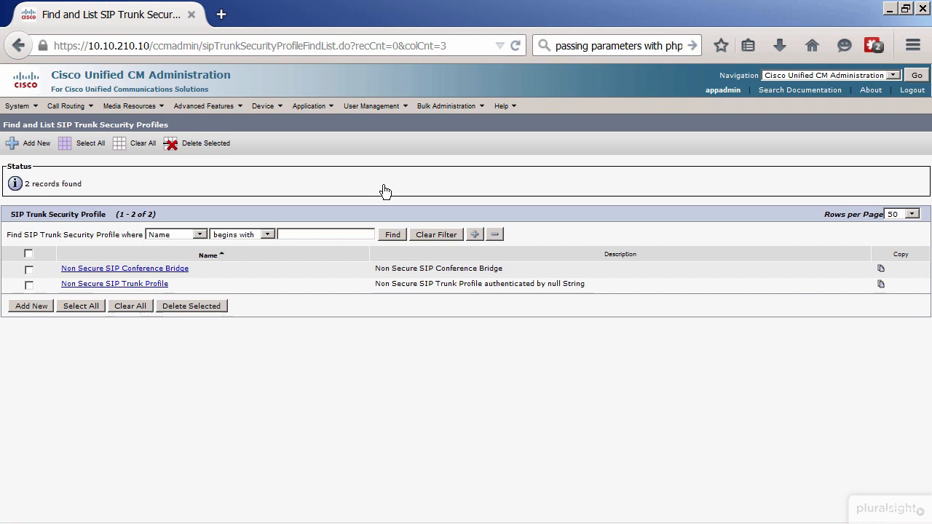
Copy the Non Secure SIP Trunk Profile and name the copy "IMP SIP Trunk Security Profile"
click(153, 284)
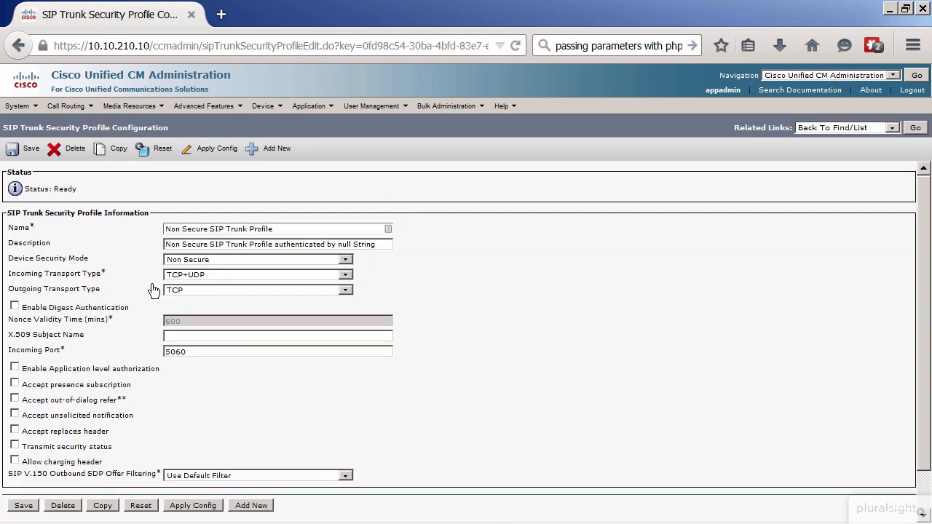
click(114, 149)
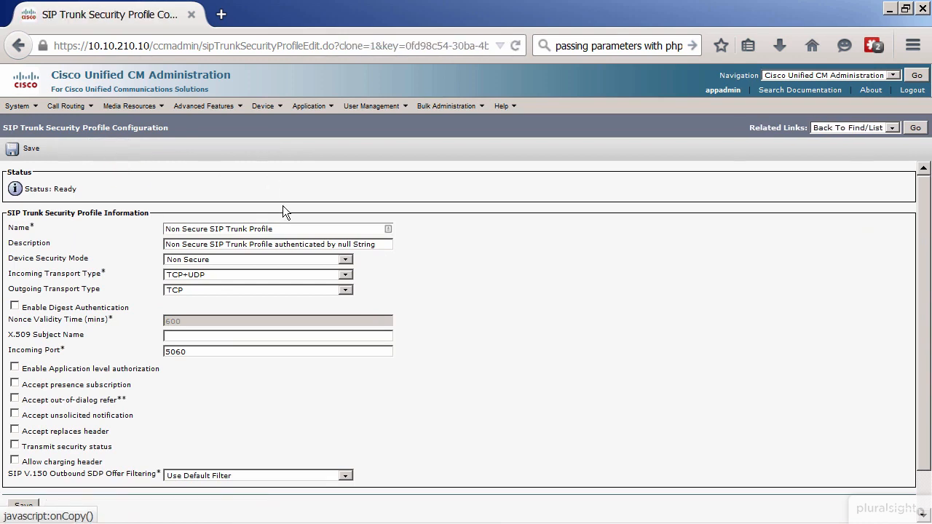
drag(285, 226, 166, 229)
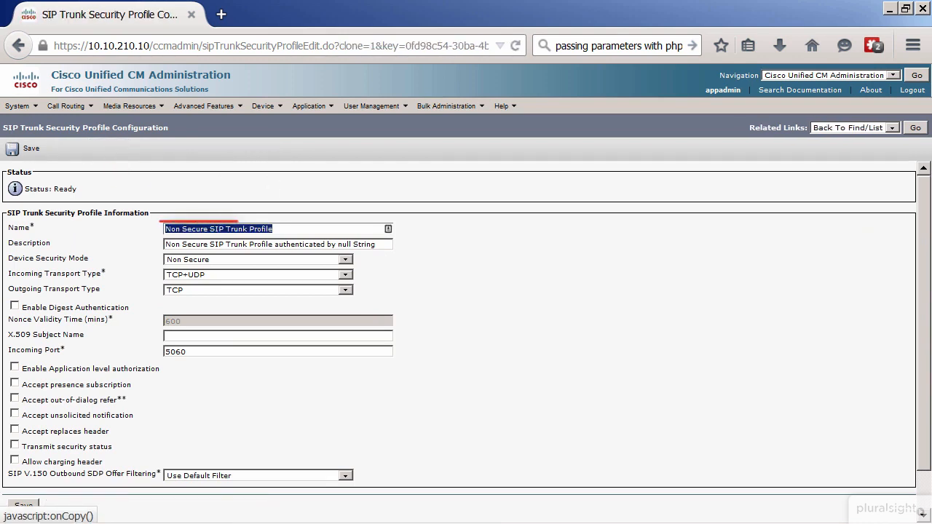
text(IMP )
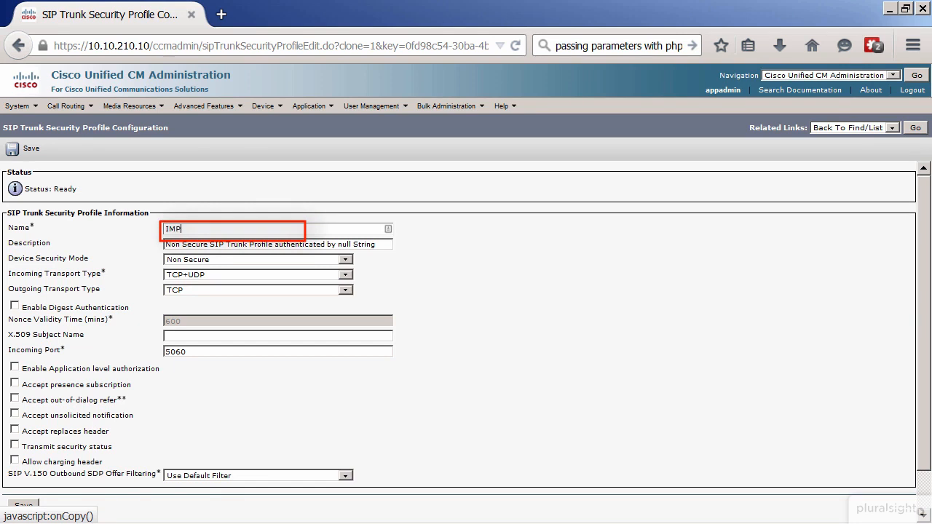
text(SIP Trunk Sercurity Profile)
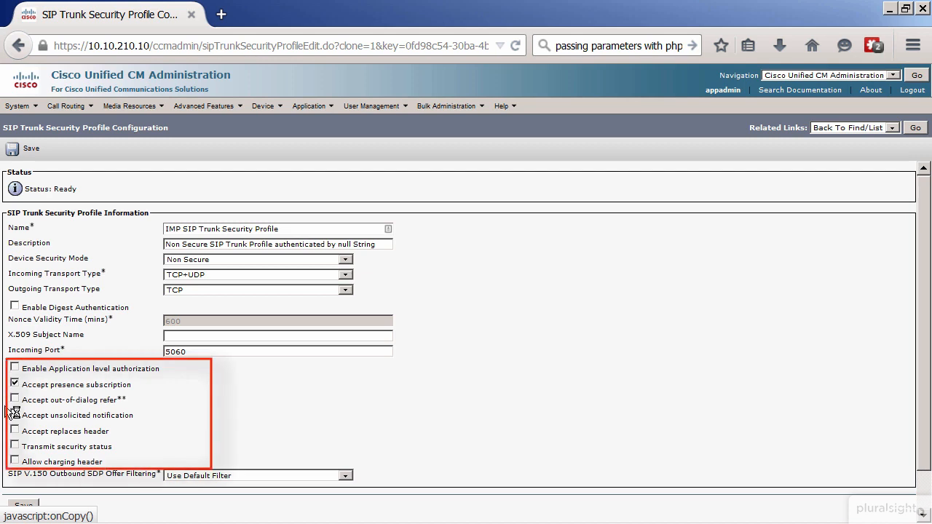
Enable accepting out-of-dialog refer, unsolicited notification and replaces header for the security profile, and save it
click(15, 400)
click(15, 415)
click(14, 429)
click(15, 150)
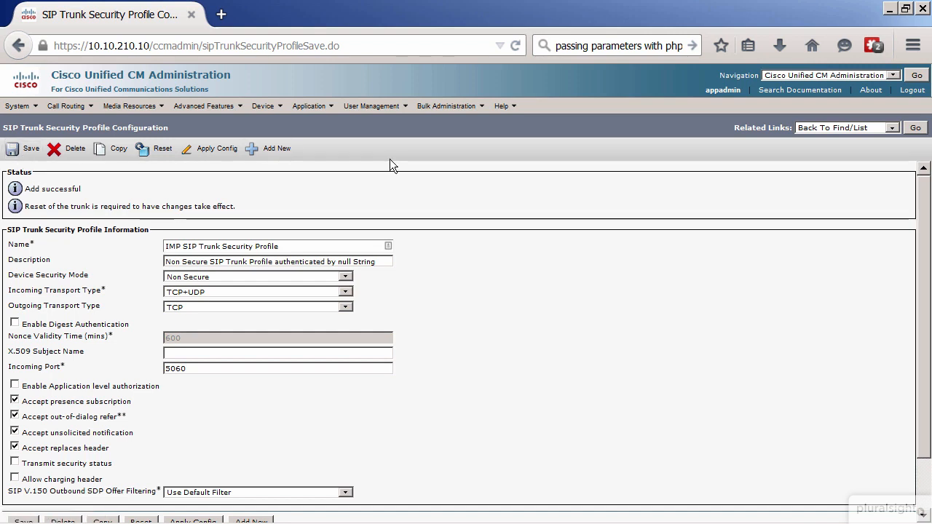
List all SIP profiles under the device settings and make a copy of the Standard SIP Profile
click(270, 109)
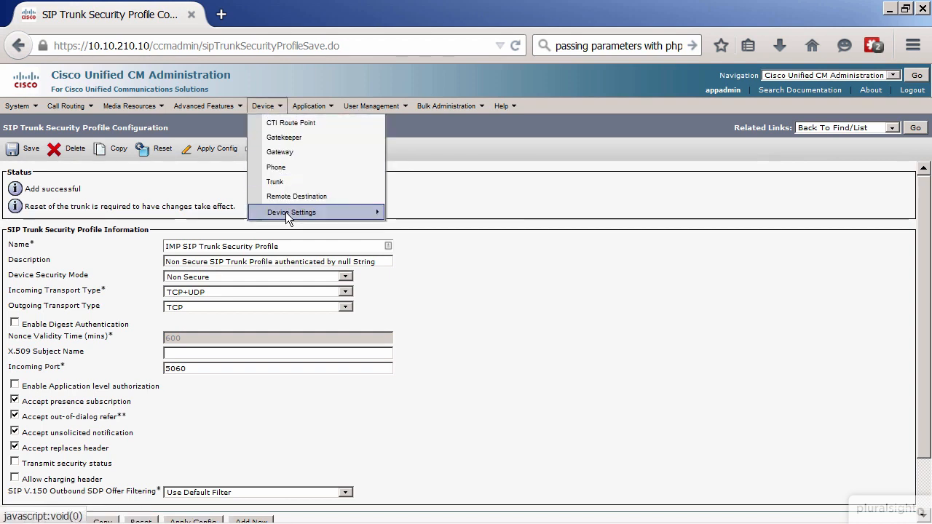
mouse_move(286, 215)
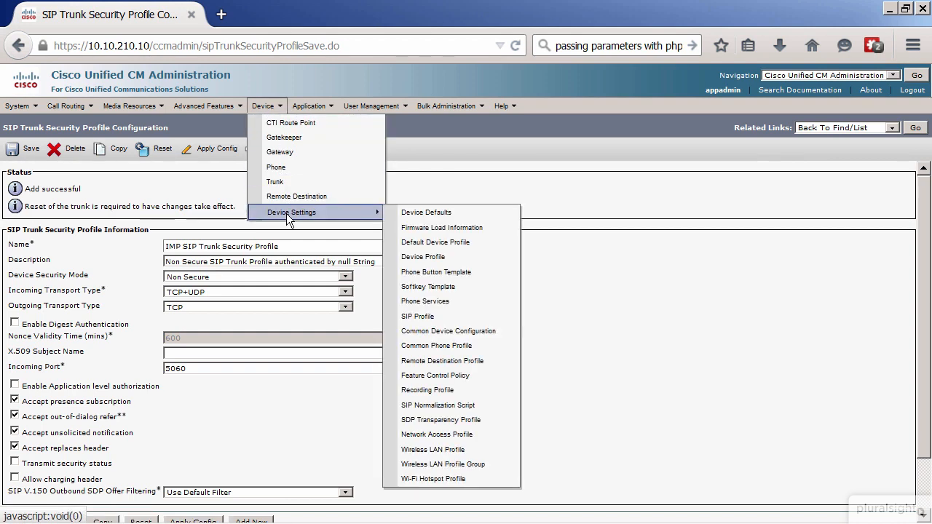
click(501, 322)
click(337, 190)
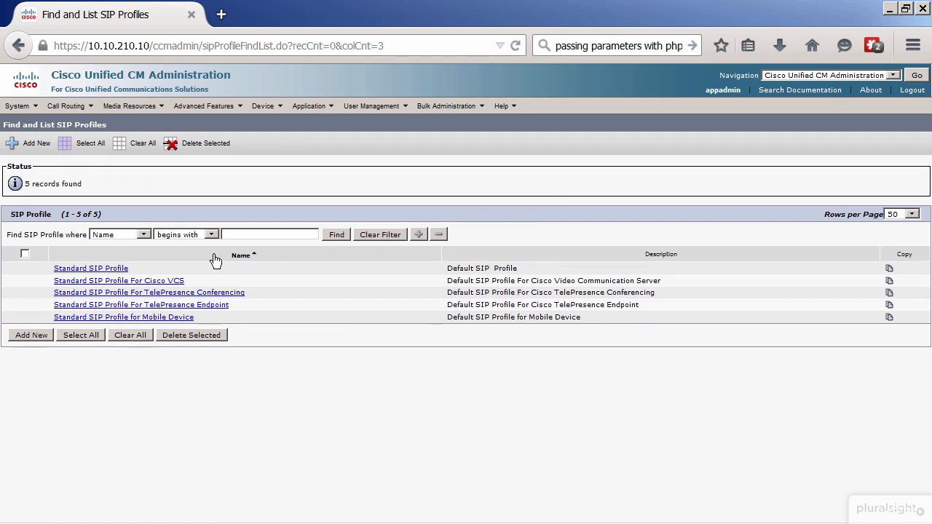
click(117, 268)
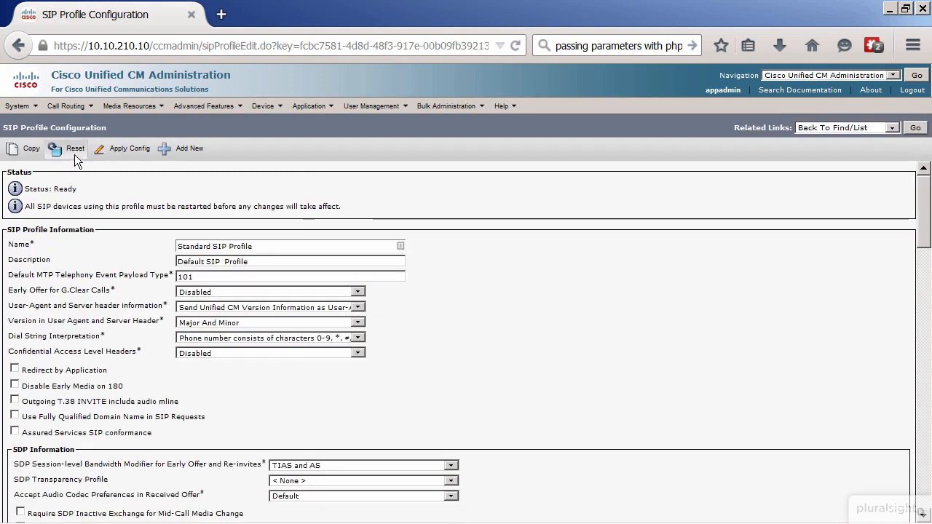
click(16, 149)
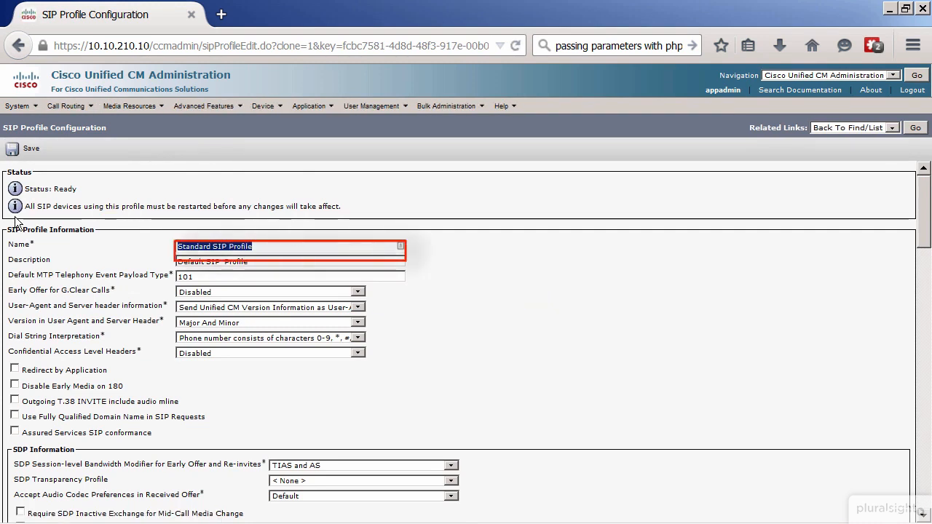
Name the copied SIP profile "IMP SIP Profile"
text(IMP SIP Security Pr)
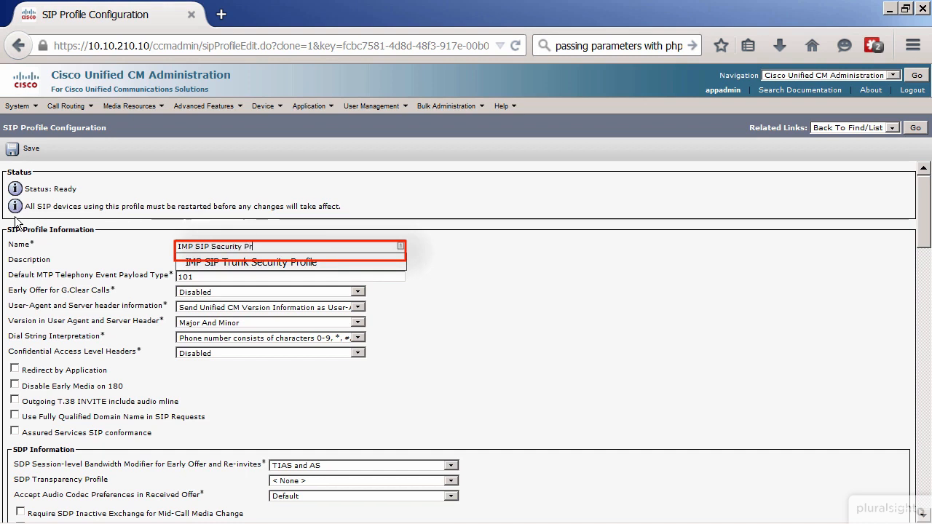
key(BackSpace)
key(BackSpace)
key(BackSpace)
key(BackSpace)
key(BackSpace)
key(BackSpace)
key(BackSpace)
key(BackSpace)
key(BackSpace)
key(BackSpace)
text(Profile)
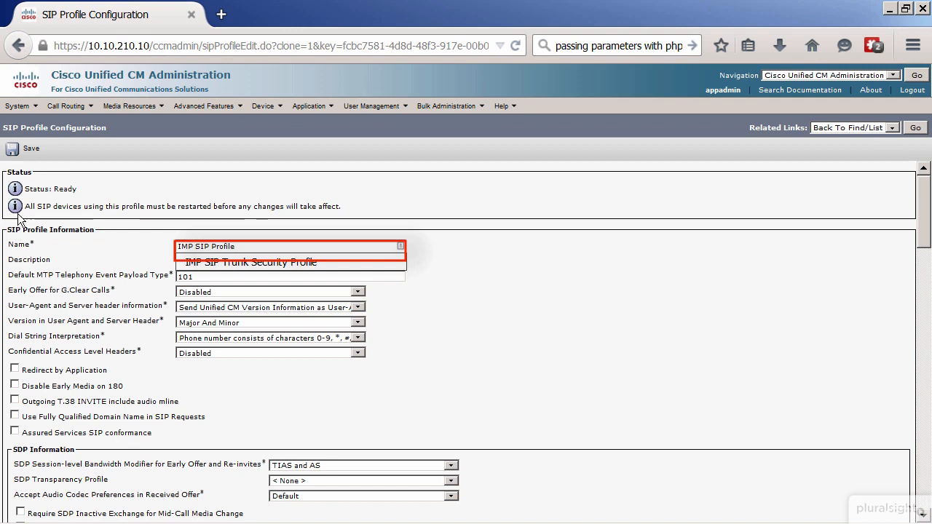
Set the profile's description to "SIP Profile for IM and Presence" and save the profile
click(152, 327)
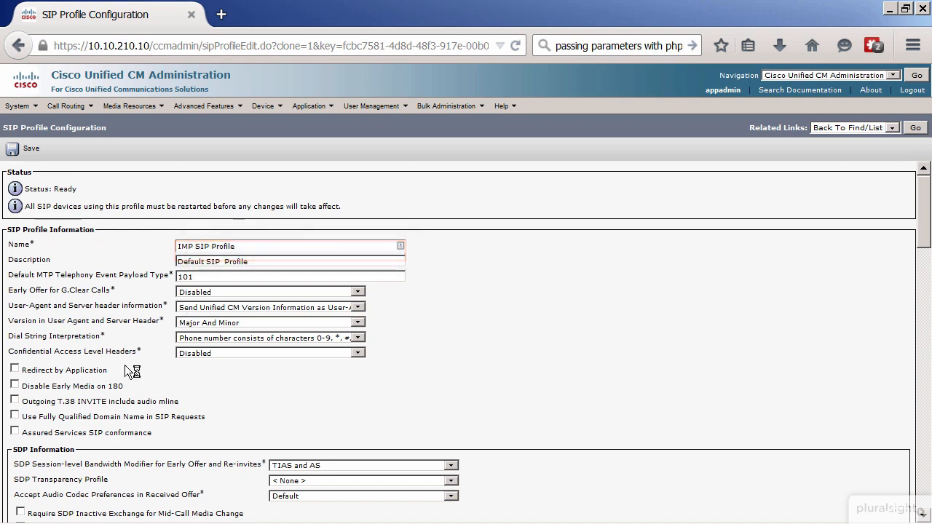
key(ctrl+a)
text(SIP Profil)
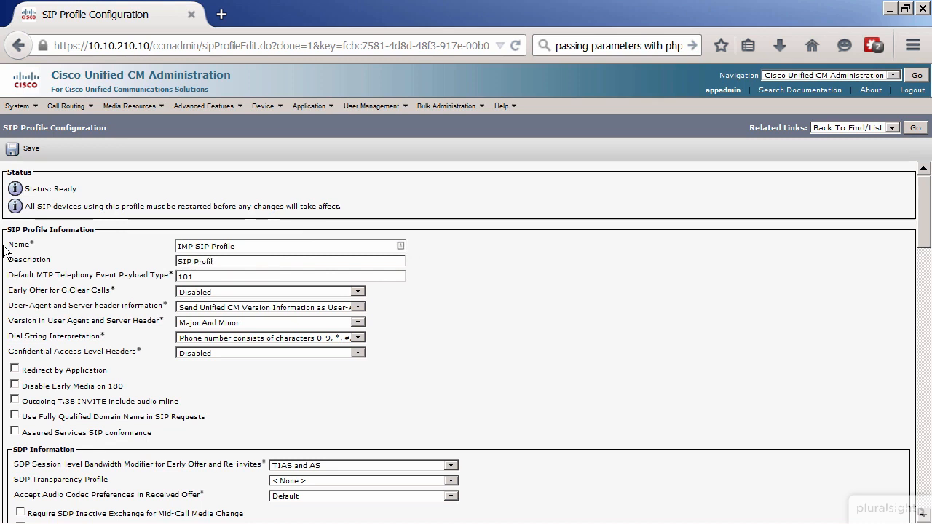
text(e for IM and Presence)
scroll(471, 366, down, 7)
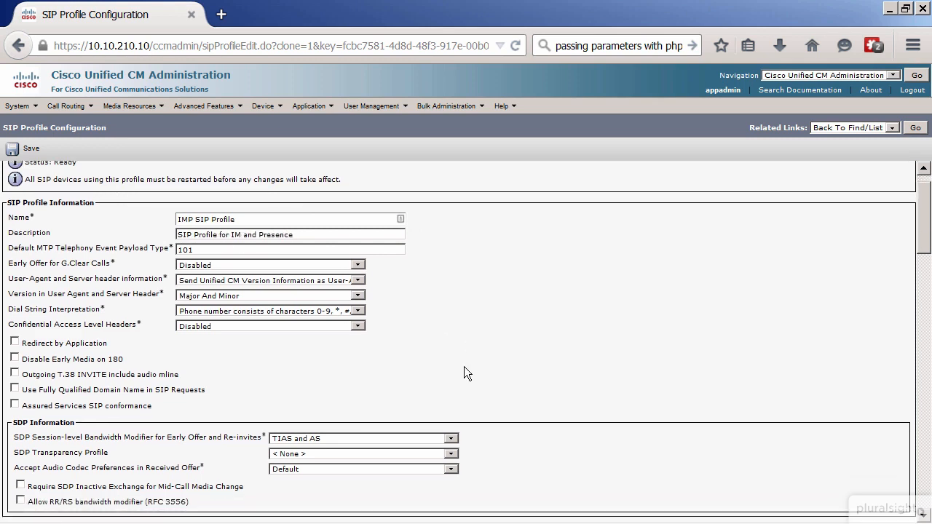
scroll(465, 362, down, 6)
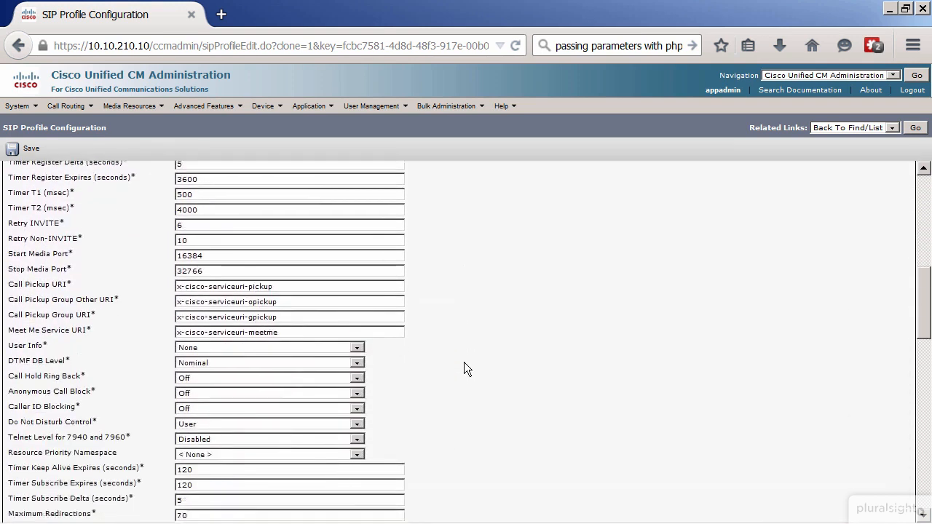
scroll(464, 362, up, 13)
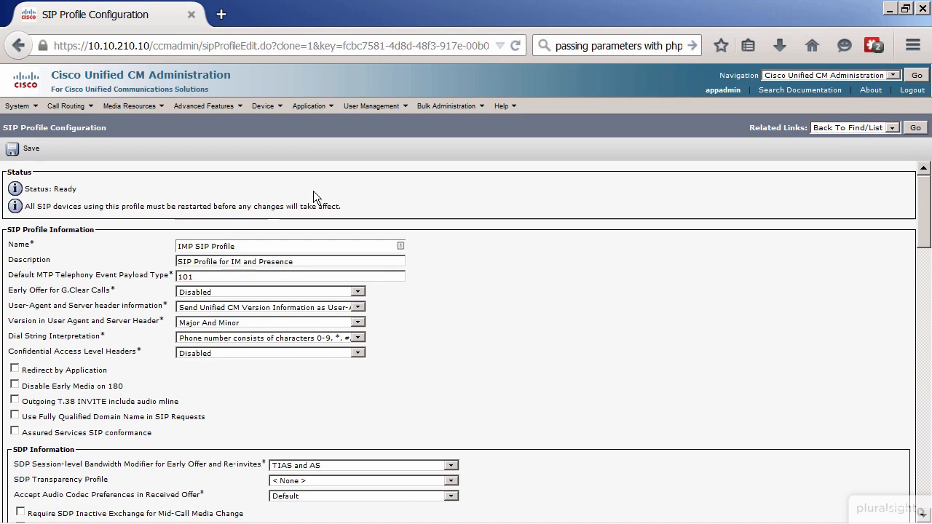
click(23, 148)
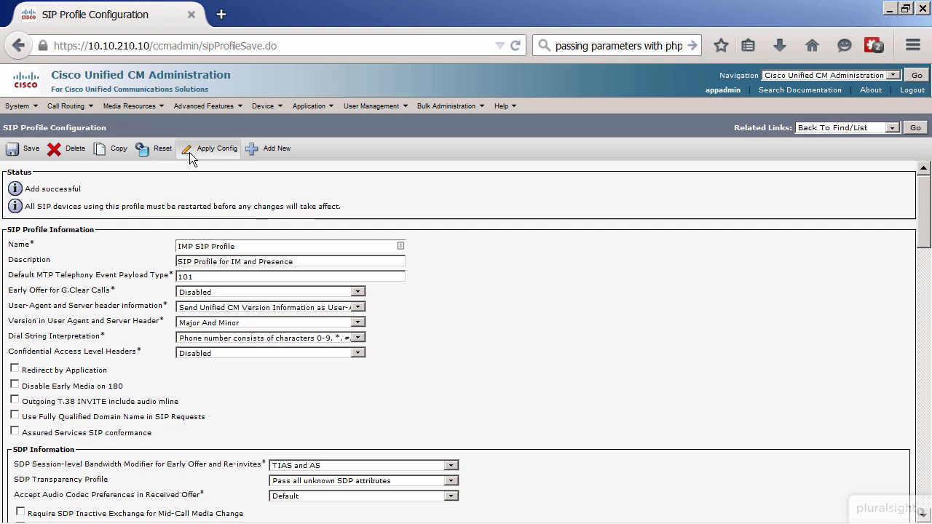
Add a new trunk of type SIP Trunk with the SIP device protocol and the None(Default) service type
mouse_move(266, 107)
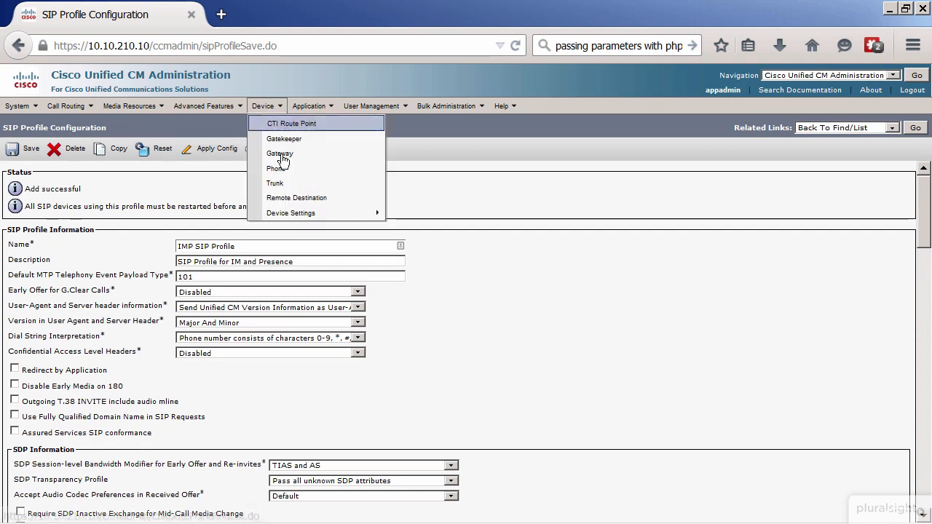
click(290, 183)
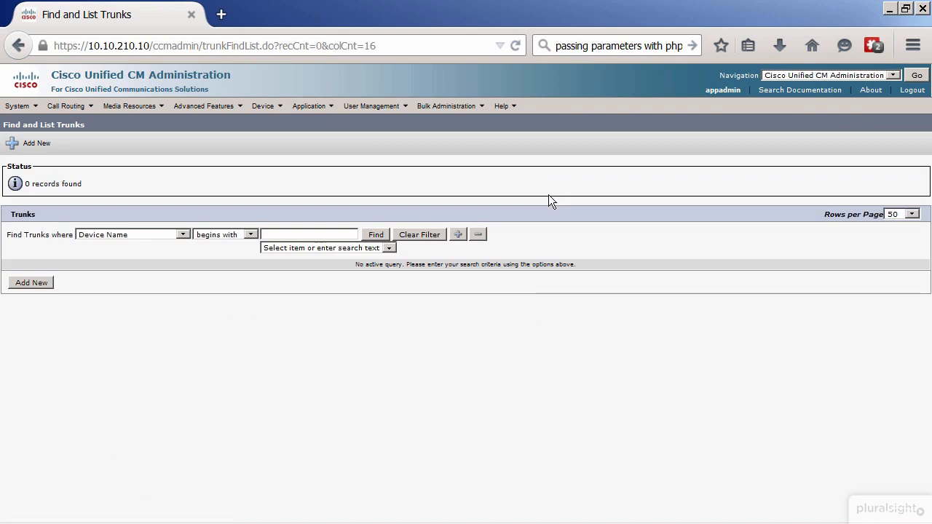
click(49, 284)
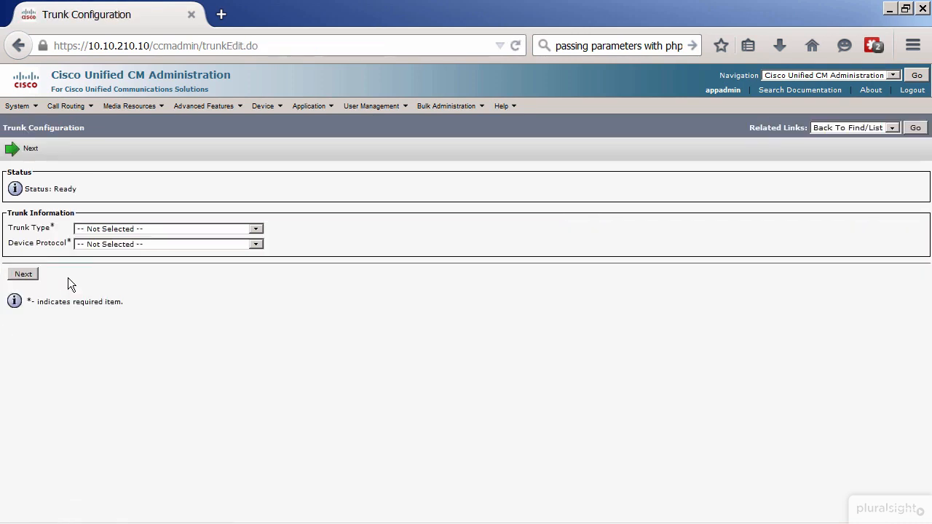
click(89, 230)
click(124, 276)
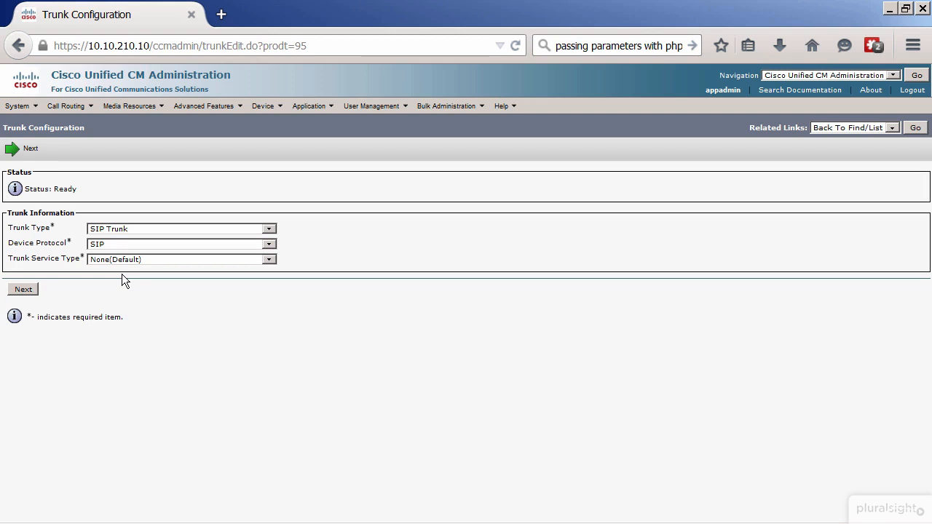
click(36, 291)
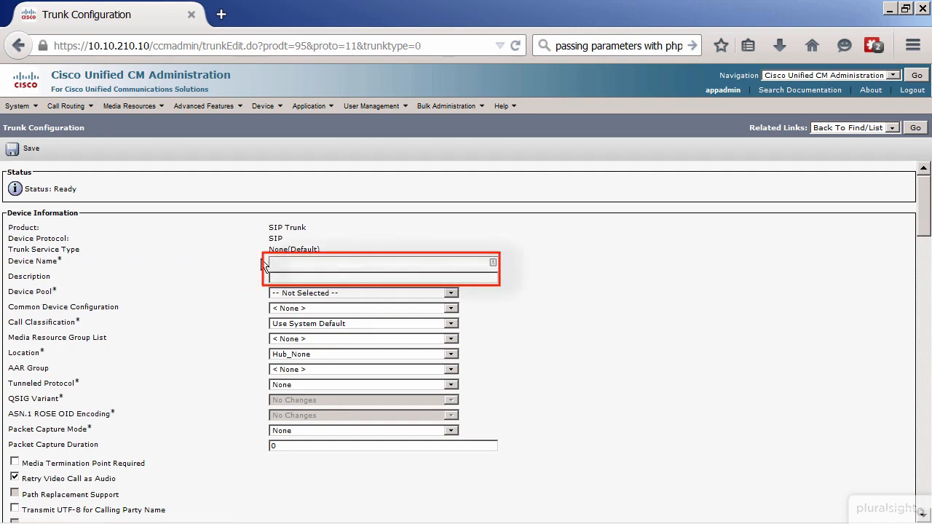
Name the trunk "IMP", describe it as "IMP Presence SIP Trunk" and assign the Default device pool
text(IMP)
text(IMP Prese)
text(nce SIP )
text(Trunk)
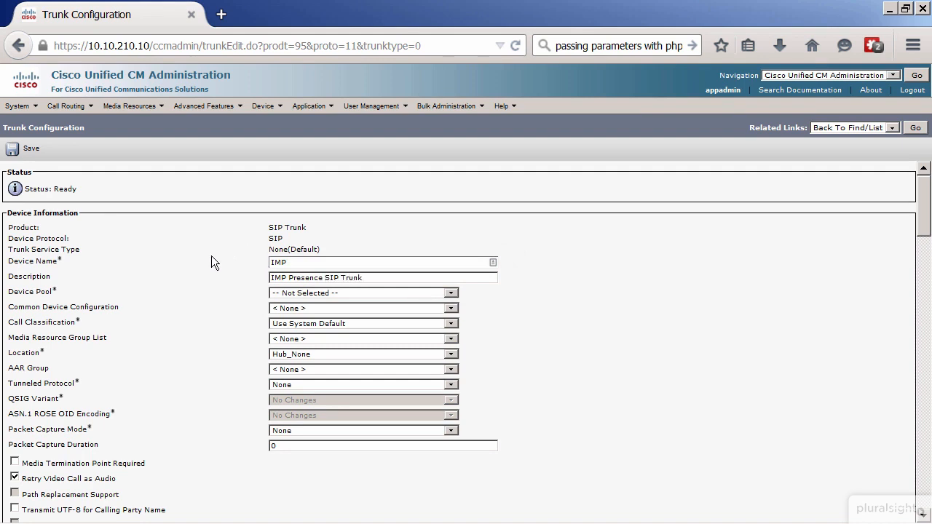
click(292, 295)
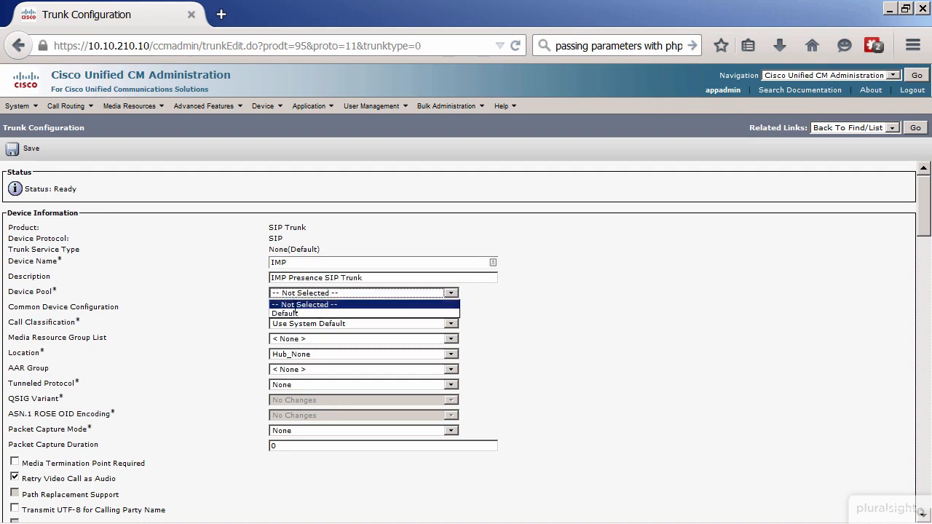
click(296, 312)
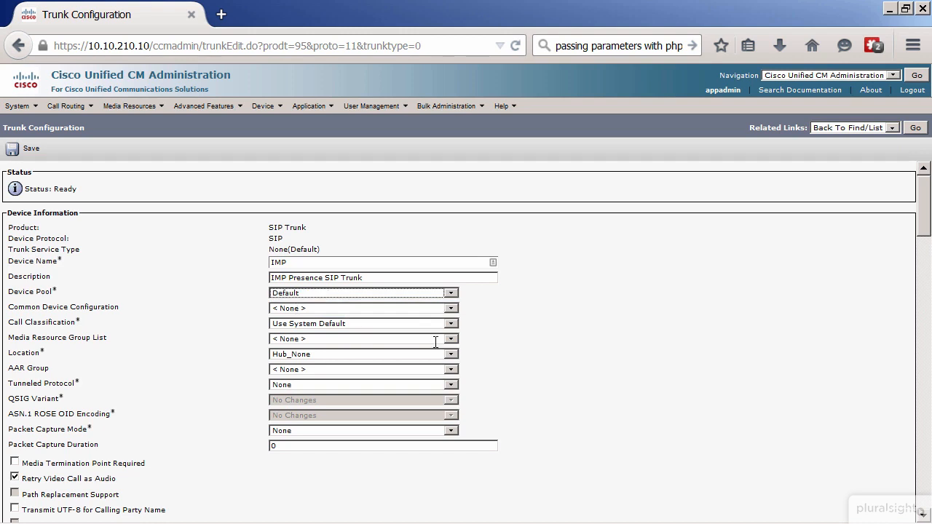
Set the destination address in the trunk's SIP Information section to 10.10.210.16
click(368, 470)
scroll(368, 471, down, 5)
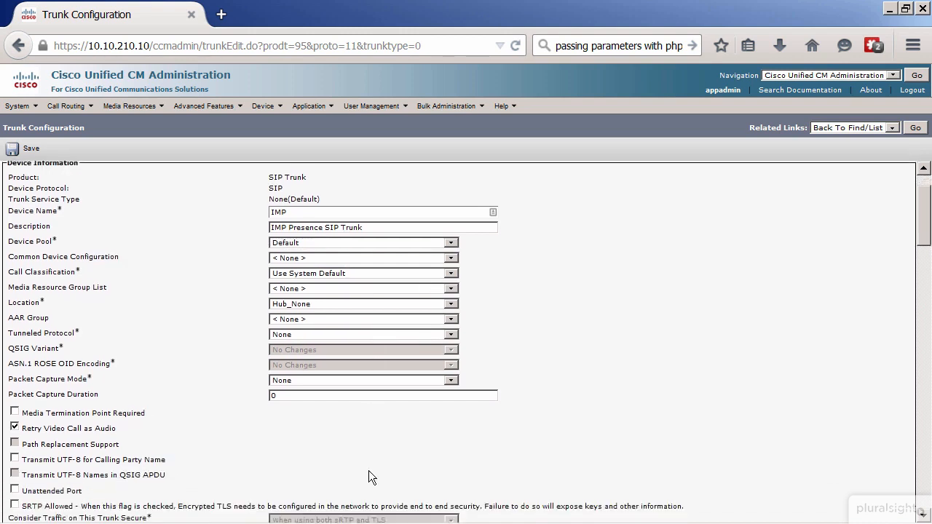
scroll(388, 453, down, 4)
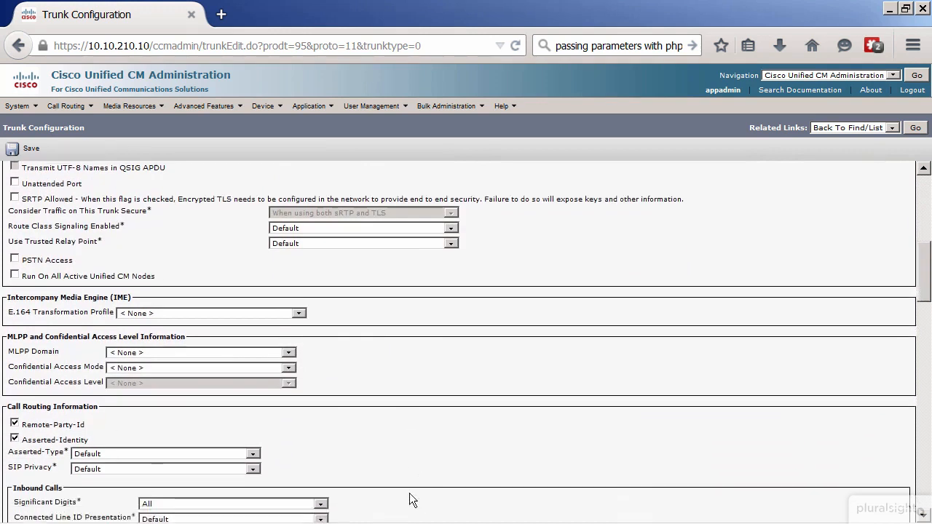
scroll(410, 416, down, 4)
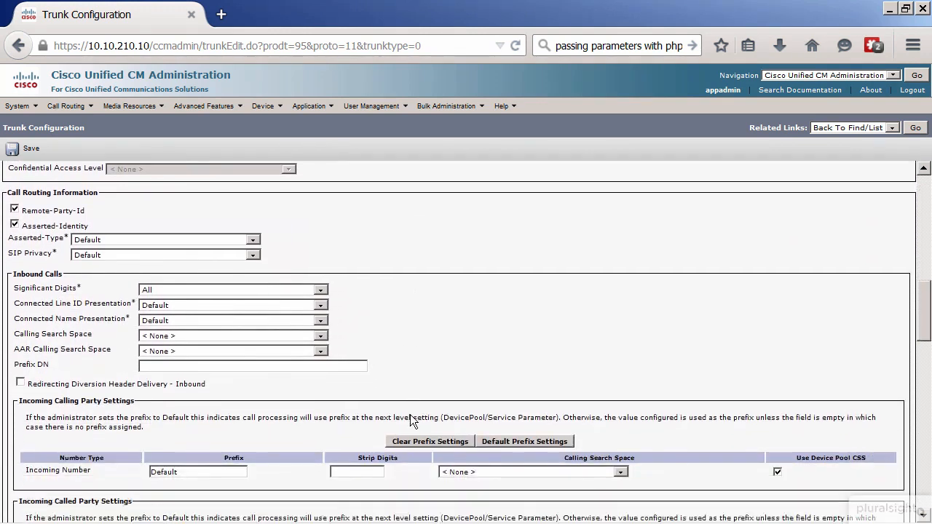
scroll(410, 415, down, 6)
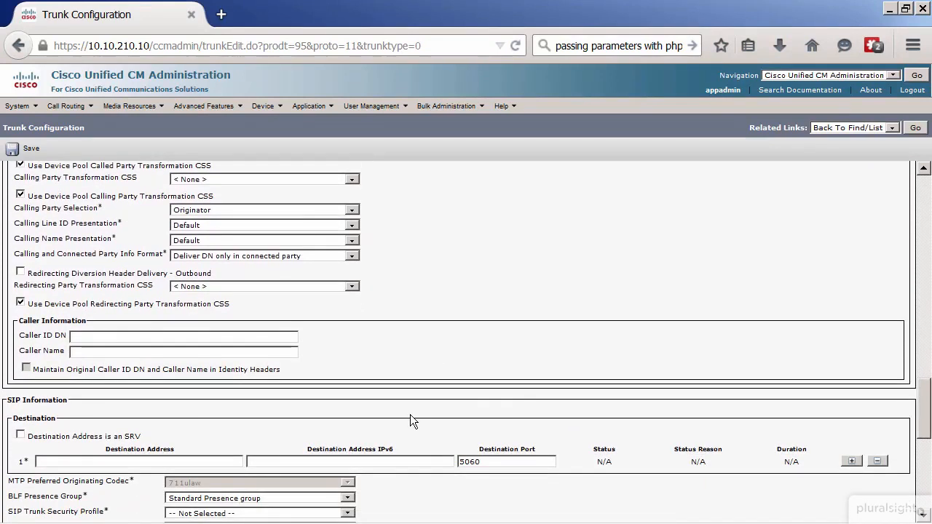
scroll(410, 419, down, 1)
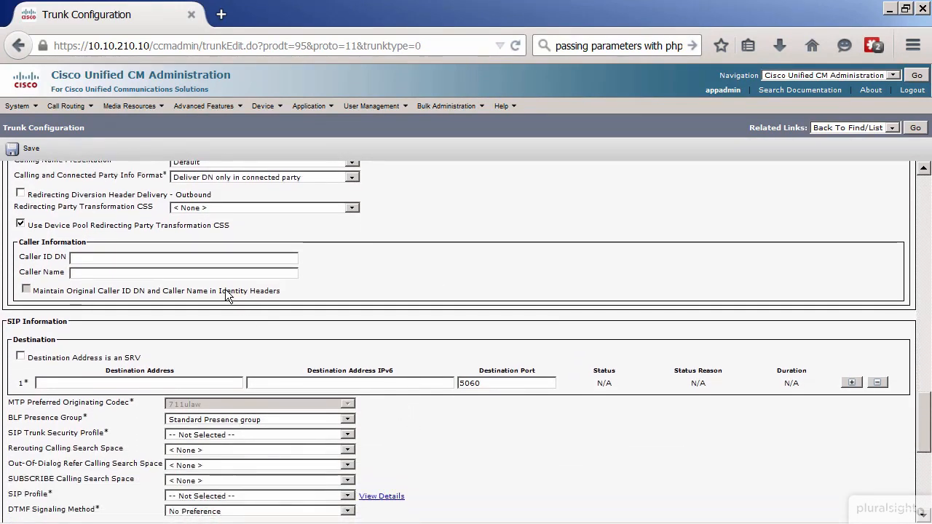
click(123, 382)
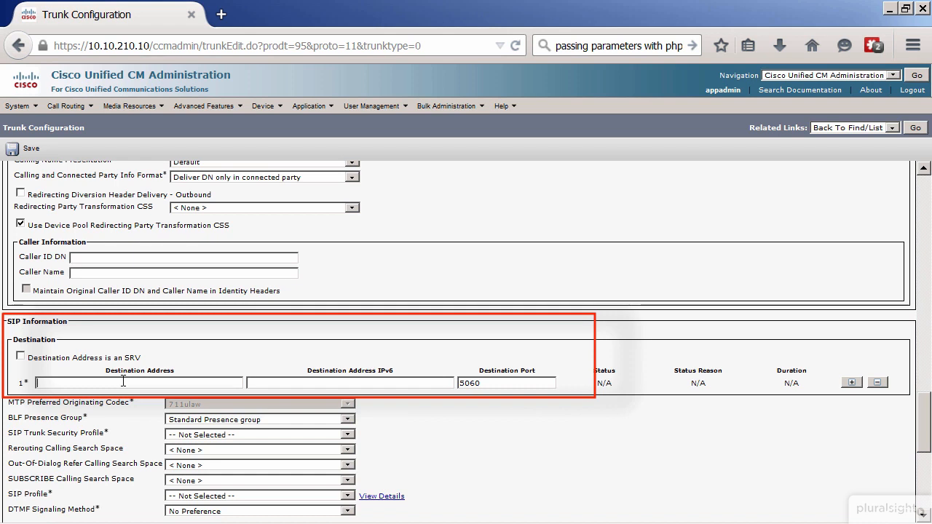
text(10.10.210.16)
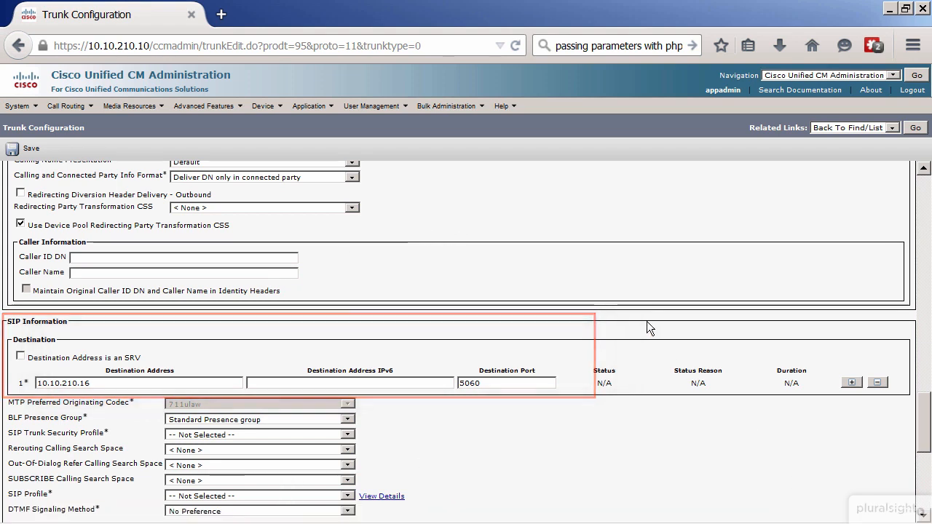
Assign the IMP SIP Trunk Security Profile and the IMP SIP Profile to the trunk
scroll(647, 322, down, 2)
scroll(654, 330, down, 1)
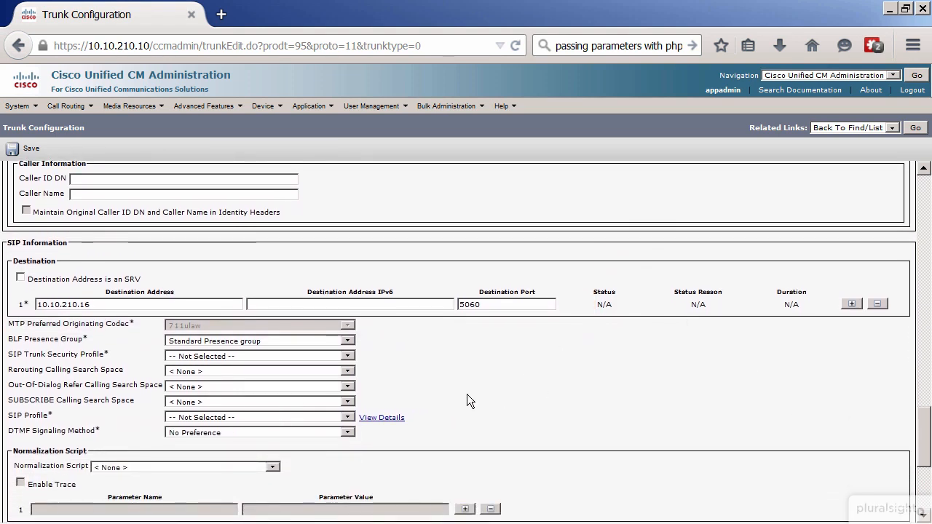
click(333, 357)
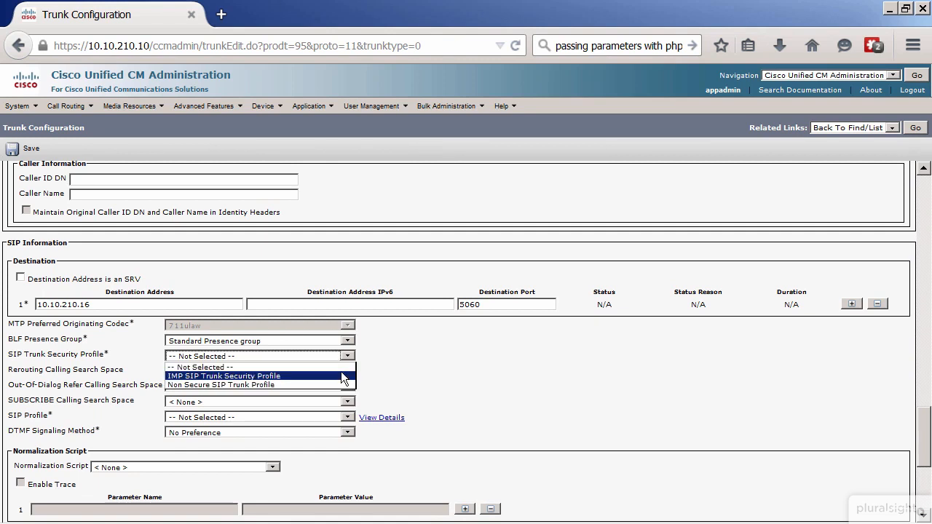
click(342, 374)
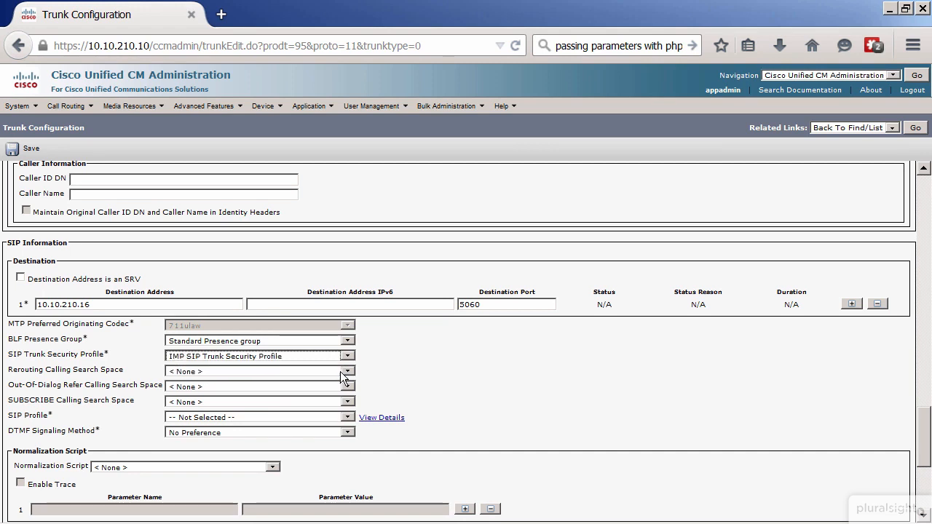
click(267, 417)
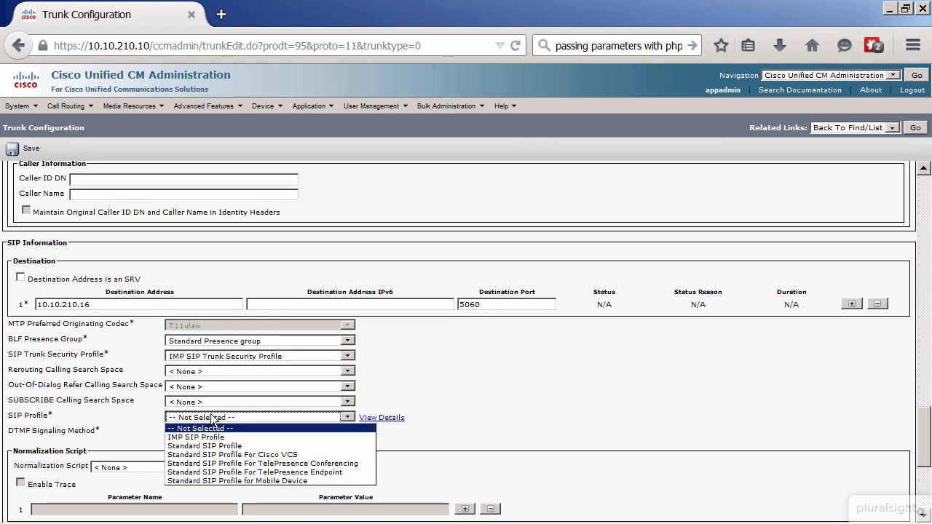
click(259, 437)
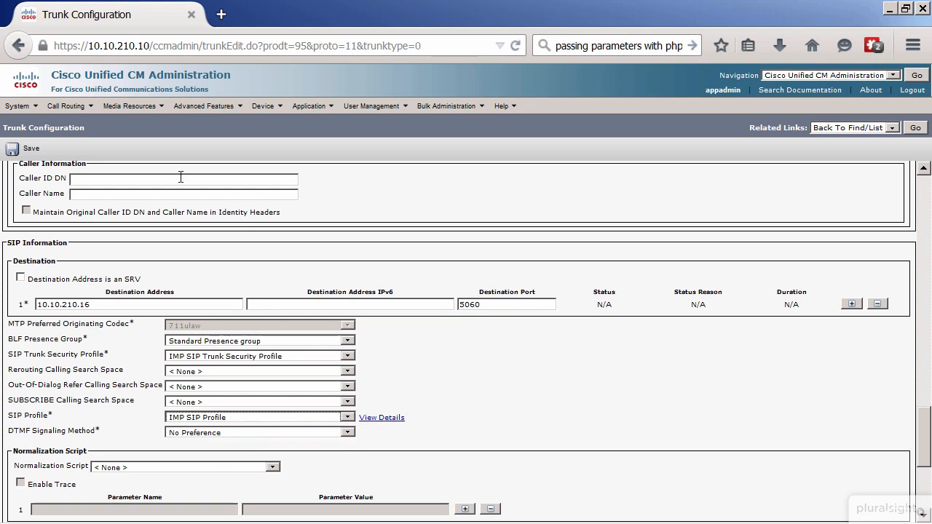
Save the IMP trunk configuration and reset the trunk
click(25, 150)
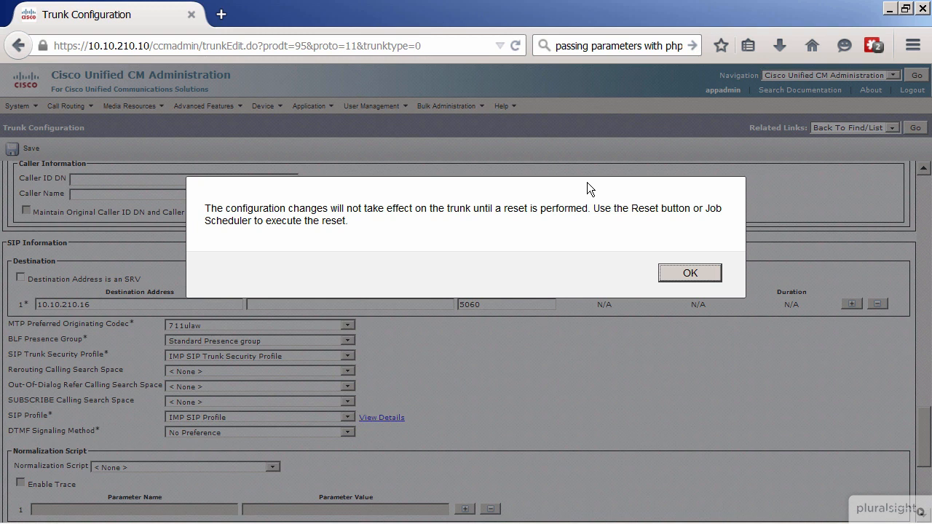
click(689, 273)
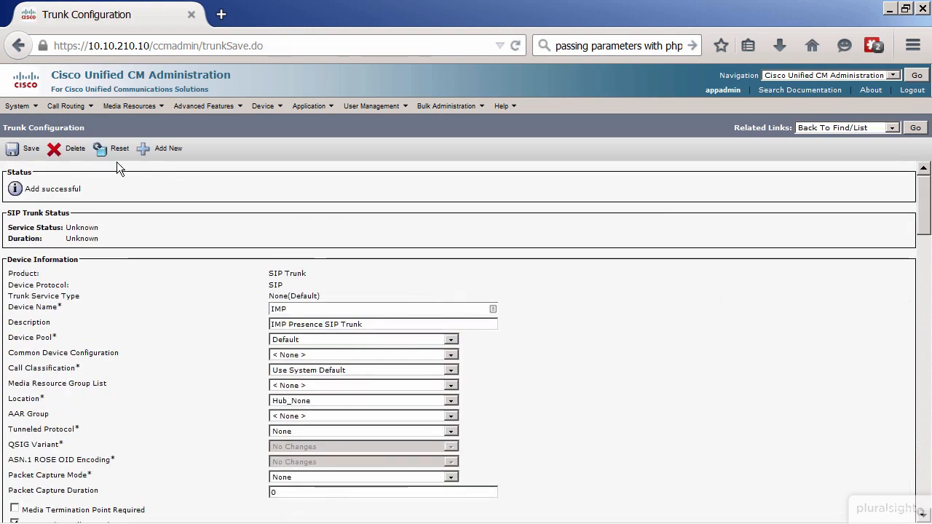
click(118, 152)
click(212, 398)
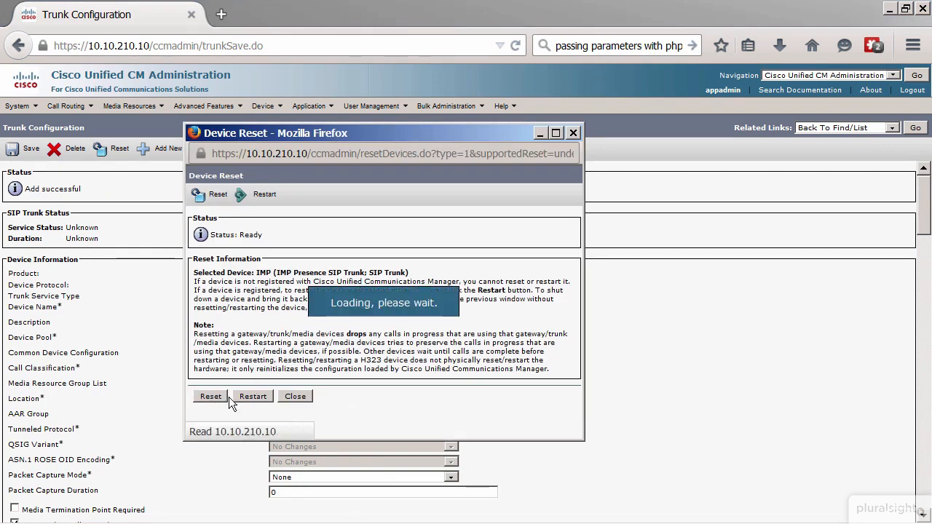
click(295, 396)
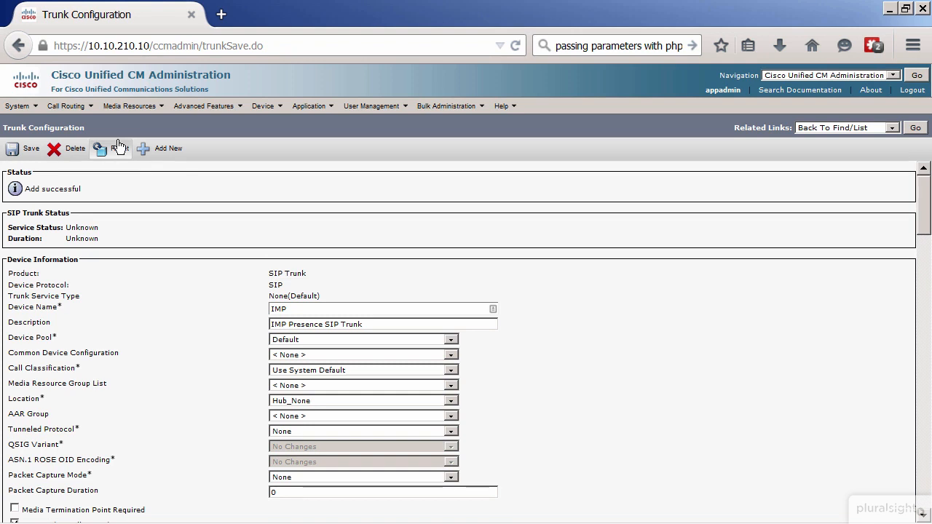
Open the service parameters of the Cisco CallManager service on the server cucmpub--CUCM Voice/Video (Active)
click(21, 115)
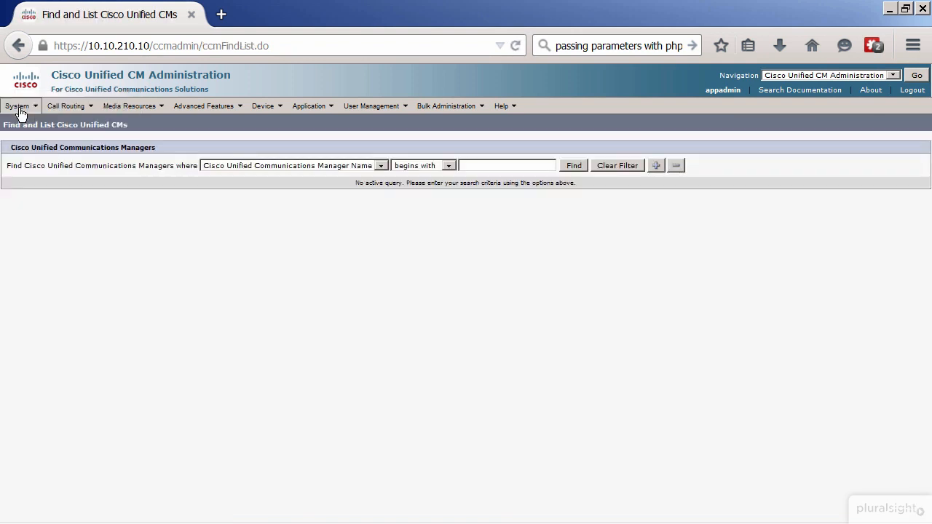
click(51, 375)
click(45, 405)
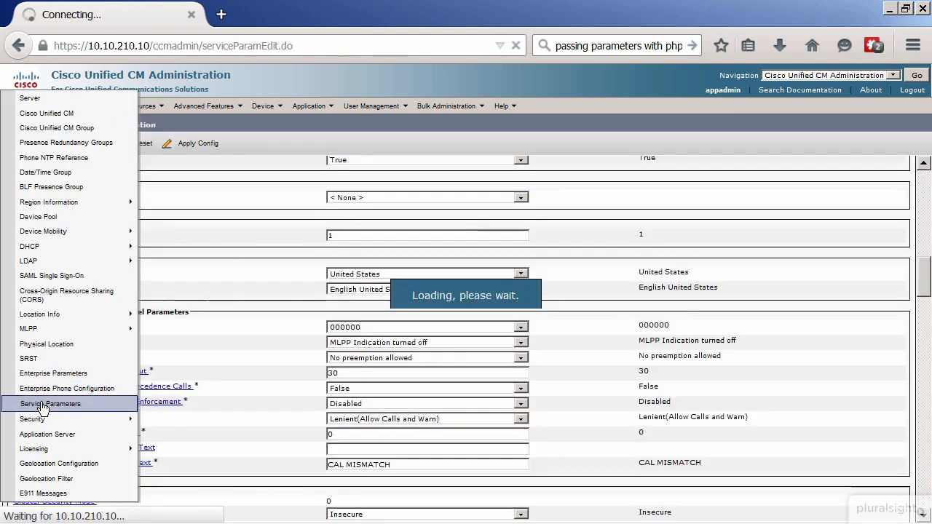
click(177, 205)
click(195, 222)
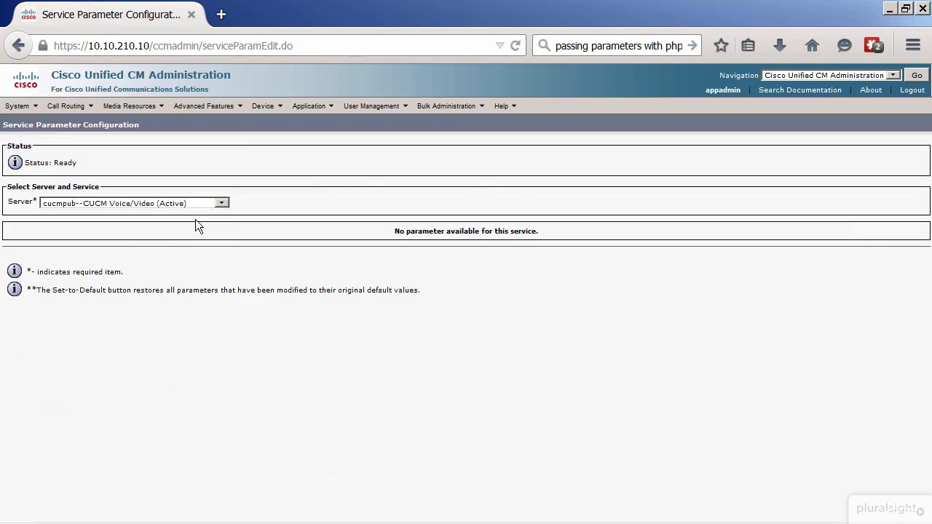
click(195, 219)
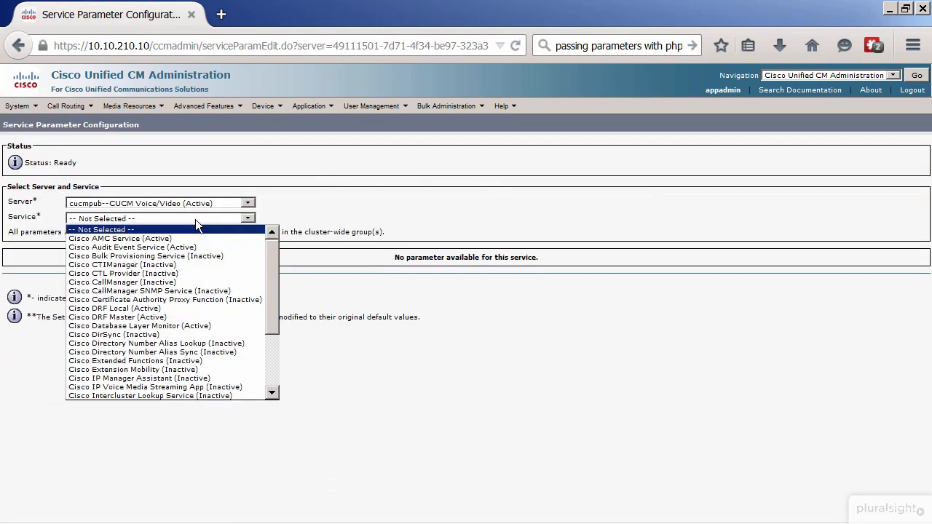
click(198, 283)
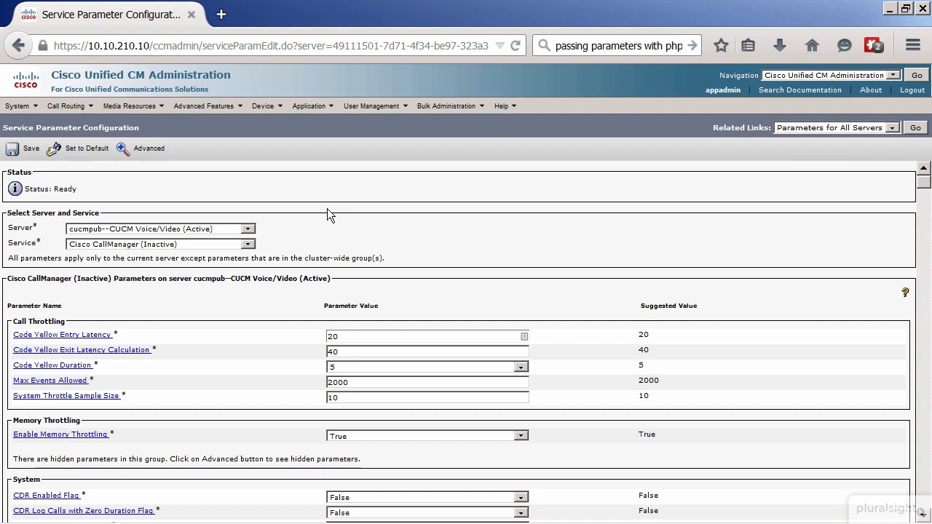
Find the IM and Presence Publish Trunk parameter by searching the page for "publish", set it to IMP and save the service parameters
key(ctrl+f)
key(Return)
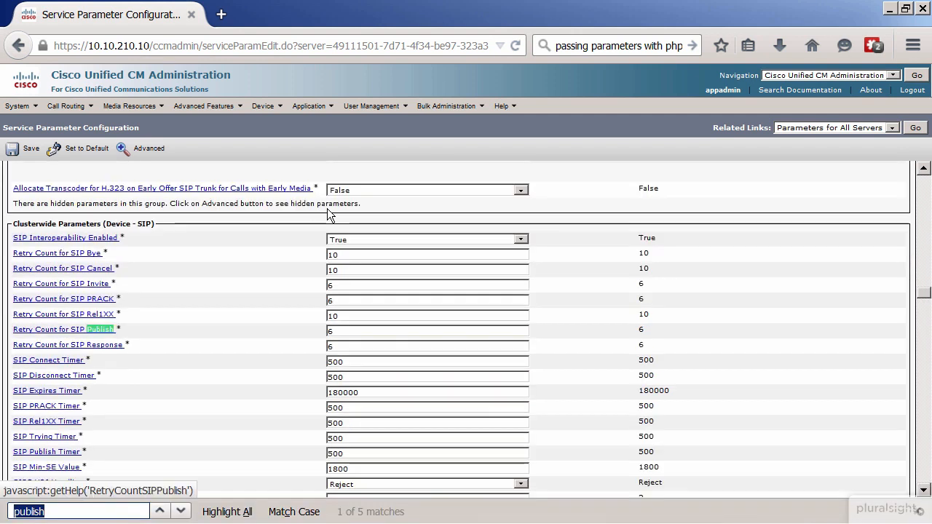
scroll(183, 448, down, 1)
scroll(183, 448, down, 4)
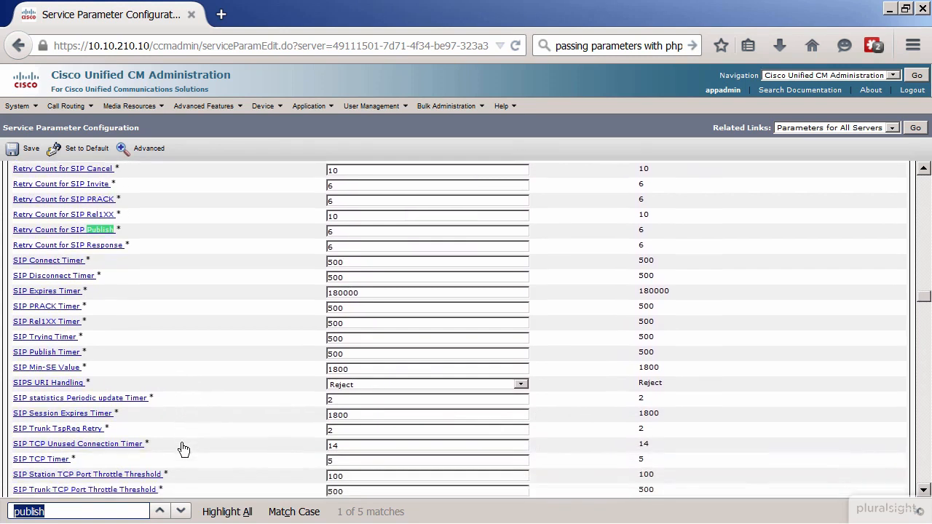
scroll(183, 448, down, 1)
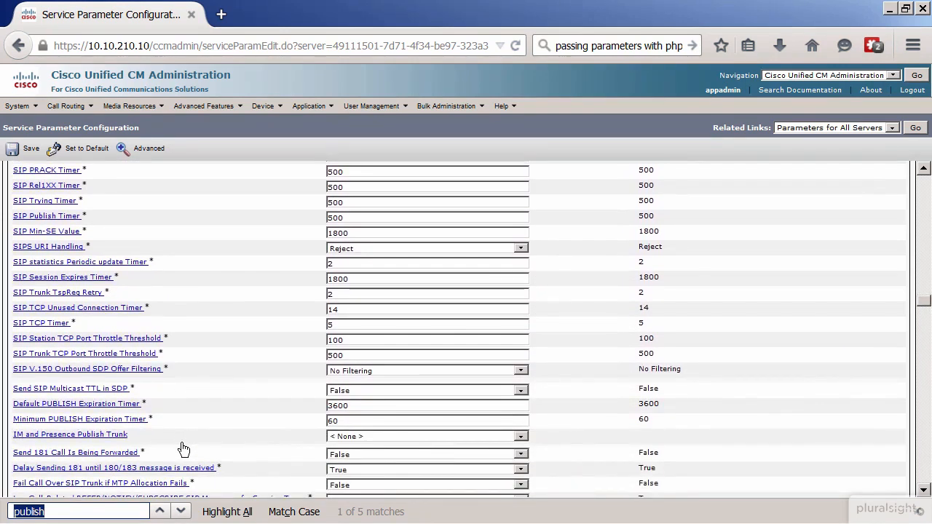
scroll(183, 445, down, 2)
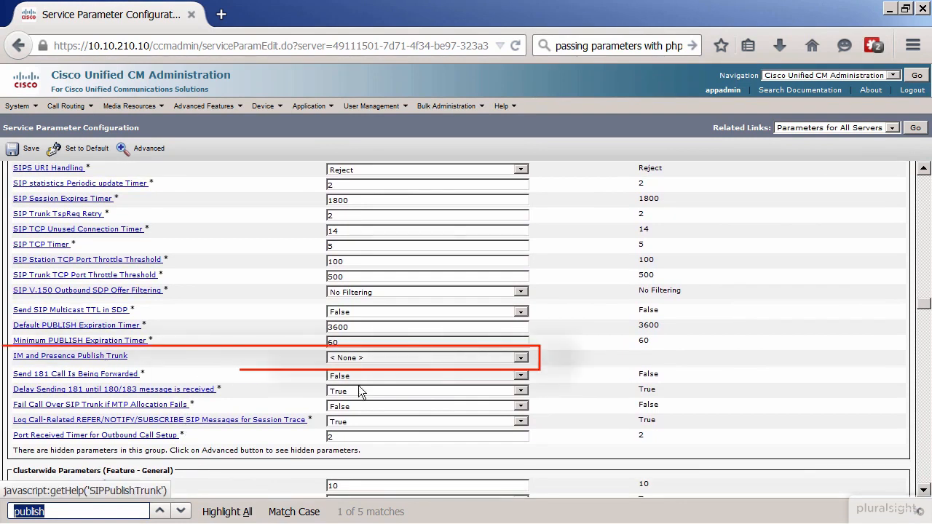
click(367, 357)
click(370, 376)
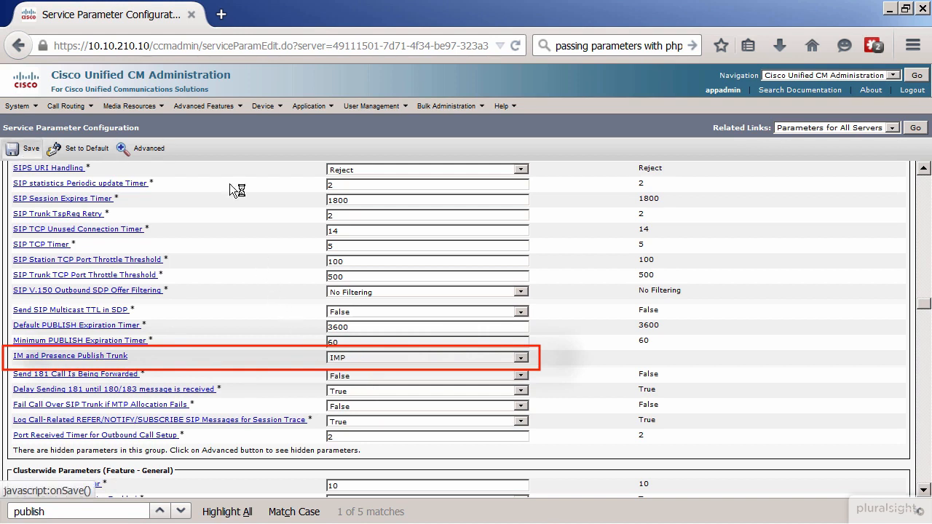
click(18, 148)
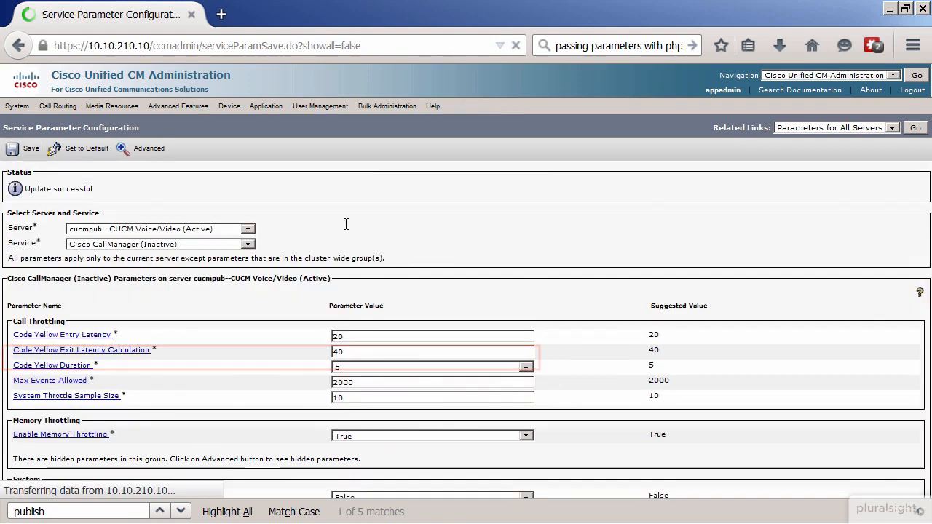